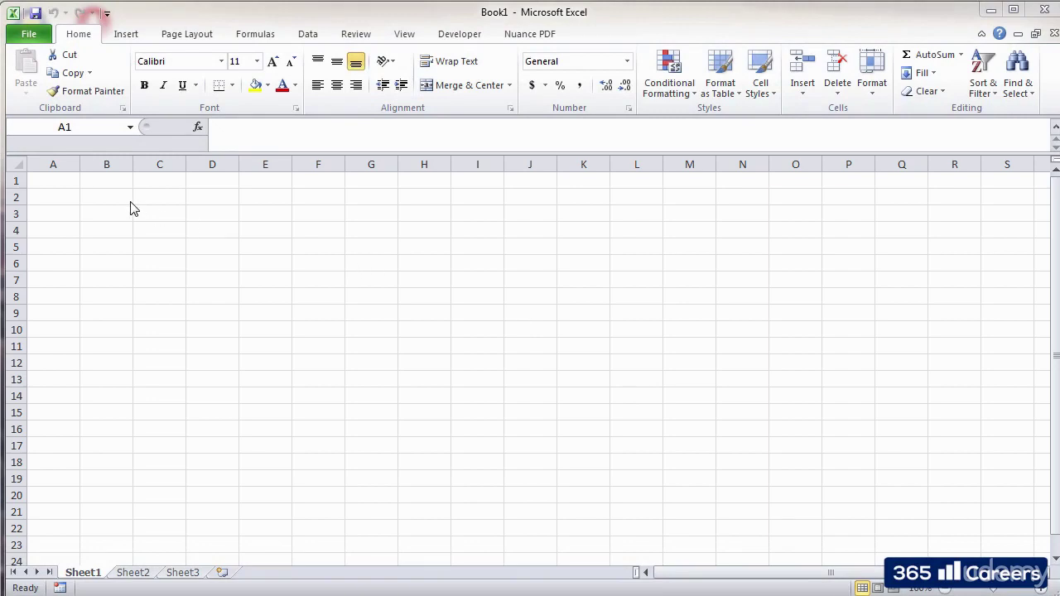
Move from A1 along row 1 to the last column, XFD1, and back to A1.
left_click(75, 179)
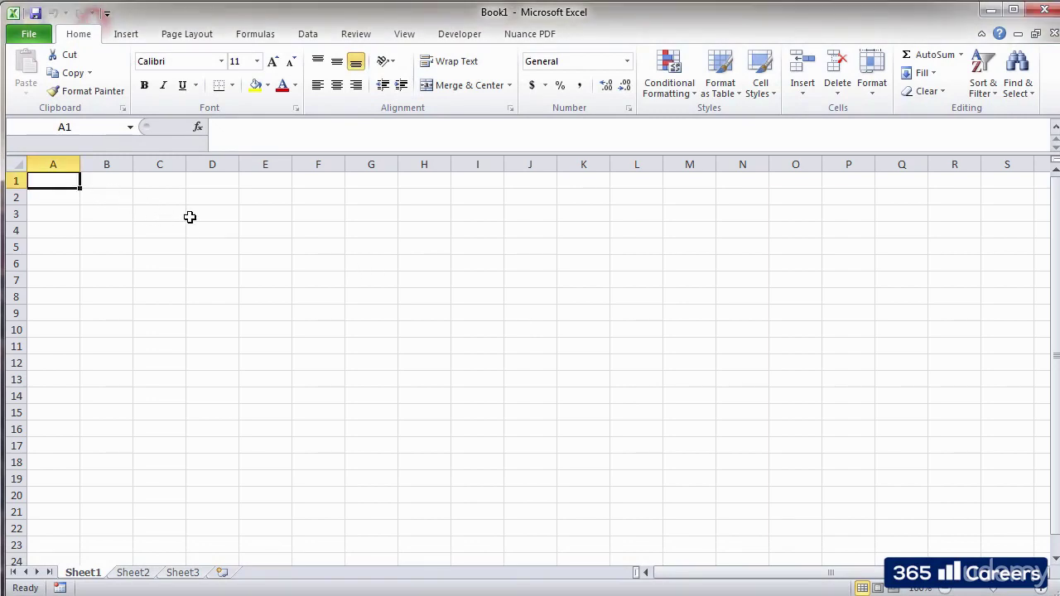
key("Right")
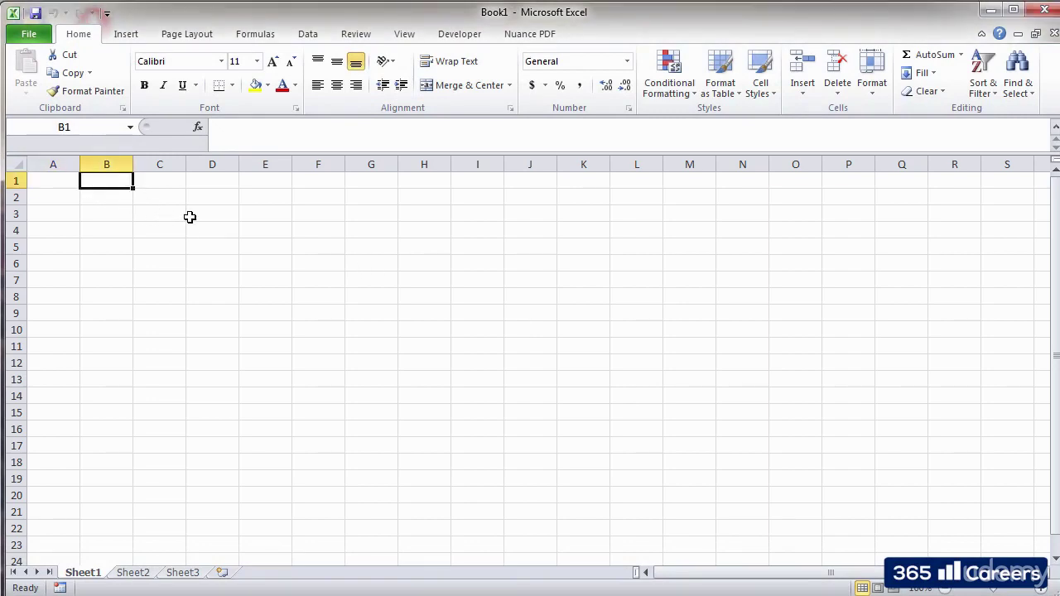
key("Right")
key("Right")
key("Right")
key("Right")
key("Right")
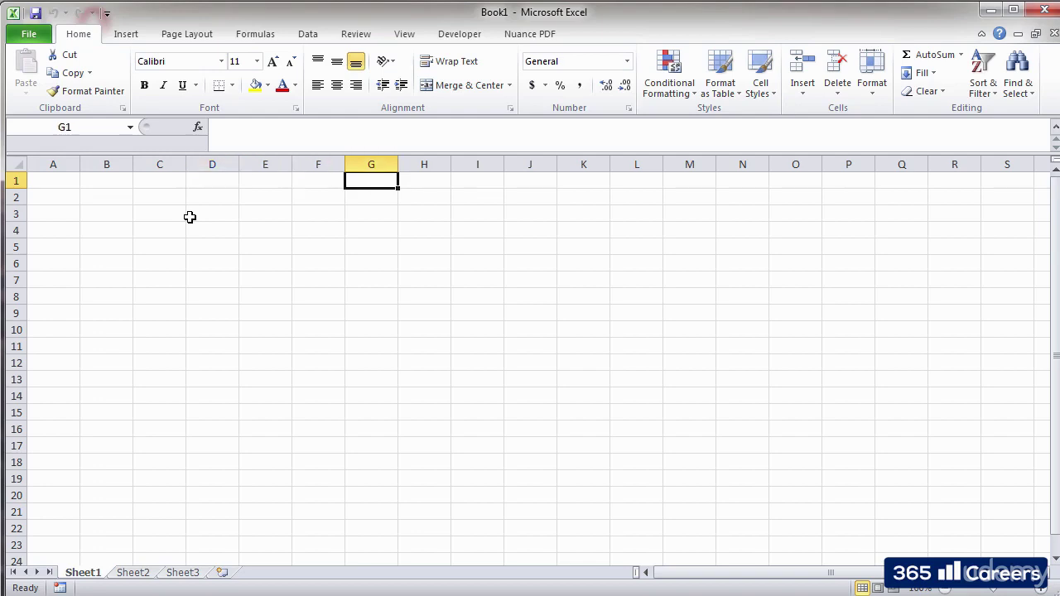
key("Right")
key("Right")
key("Right")
key("ctrl+Right")
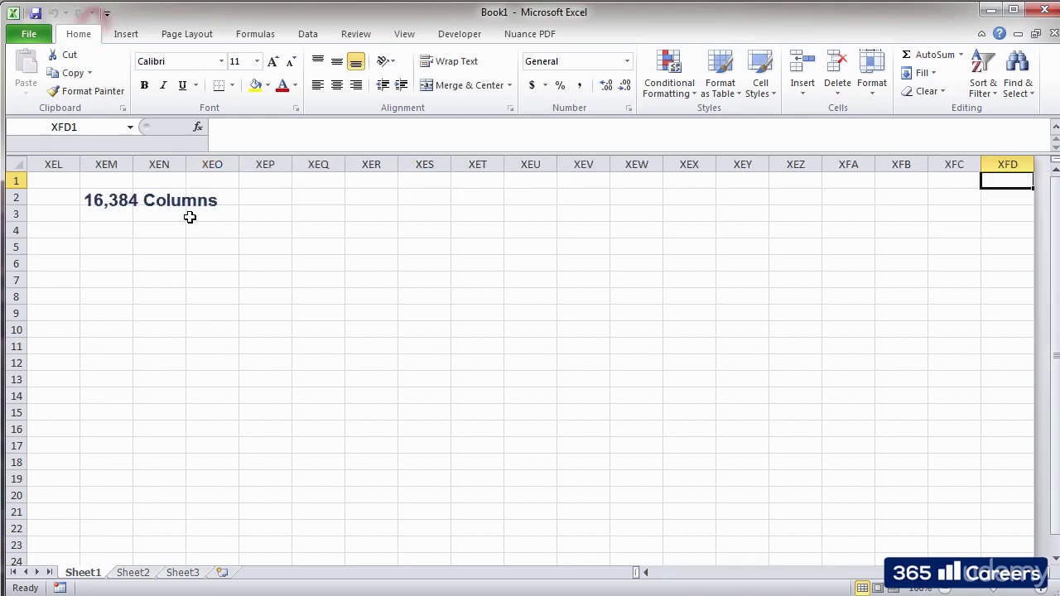
key("Left")
key("Left")
key("Left")
key("Left")
key("Left")
key("Left")
key("Left")
key("Left")
key("Left")
key("Left")
key("Left")
key("Left")
key("Left")
key("Left")
key("Left")
key("Left")
key("Left")
key("Left")
key("Left")
key("Left")
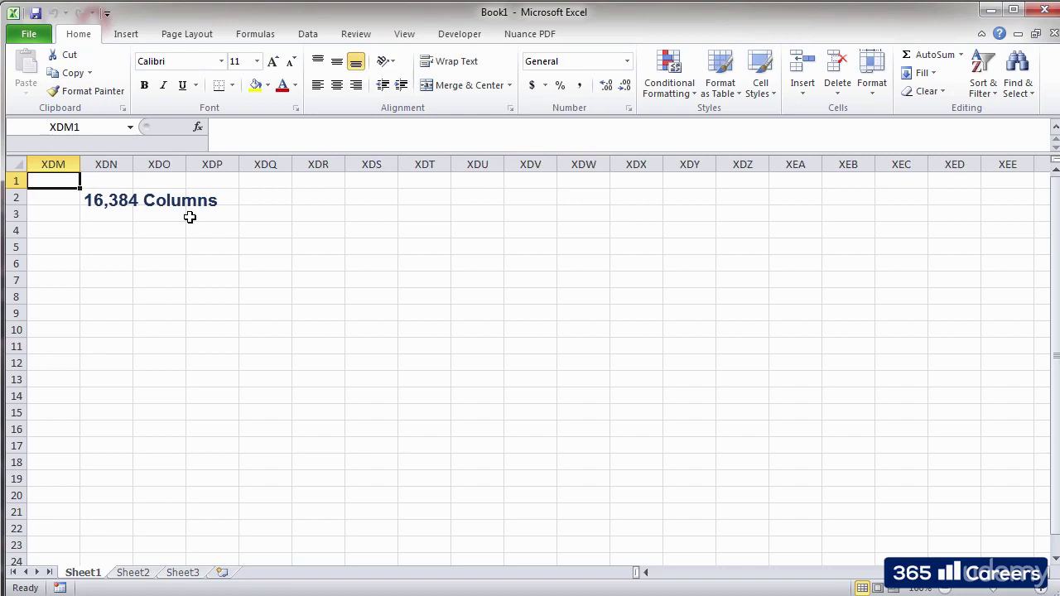
key("Left")
key("Left")
key("Left")
key("Left")
key("Left")
key("ctrl+Left")
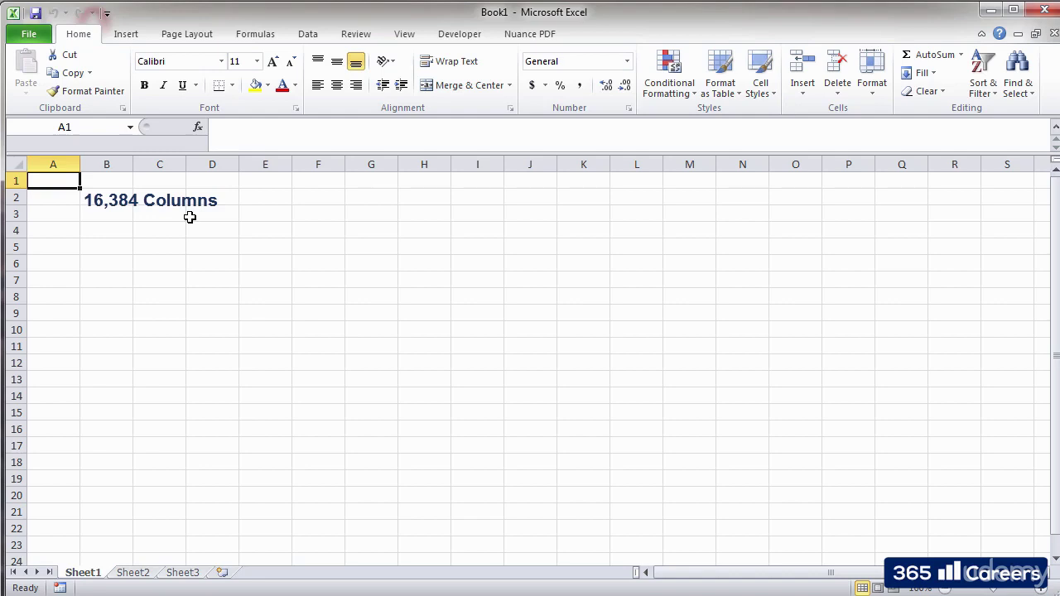
Jump down to the last row, A1048576, then return to A1.
key("Down")
key("Down")
key("Down")
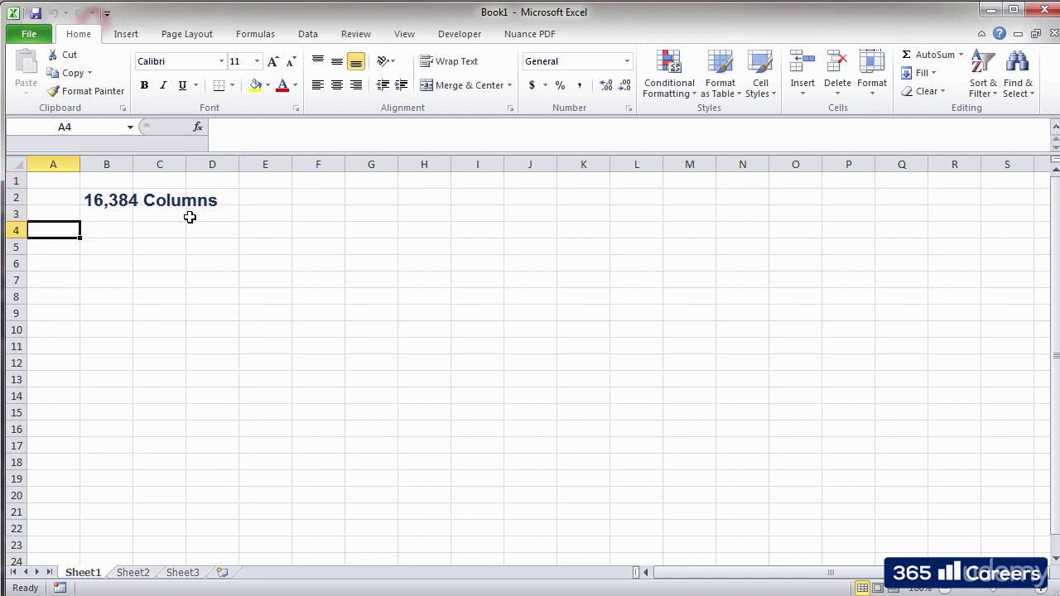
key("ctrl+Down")
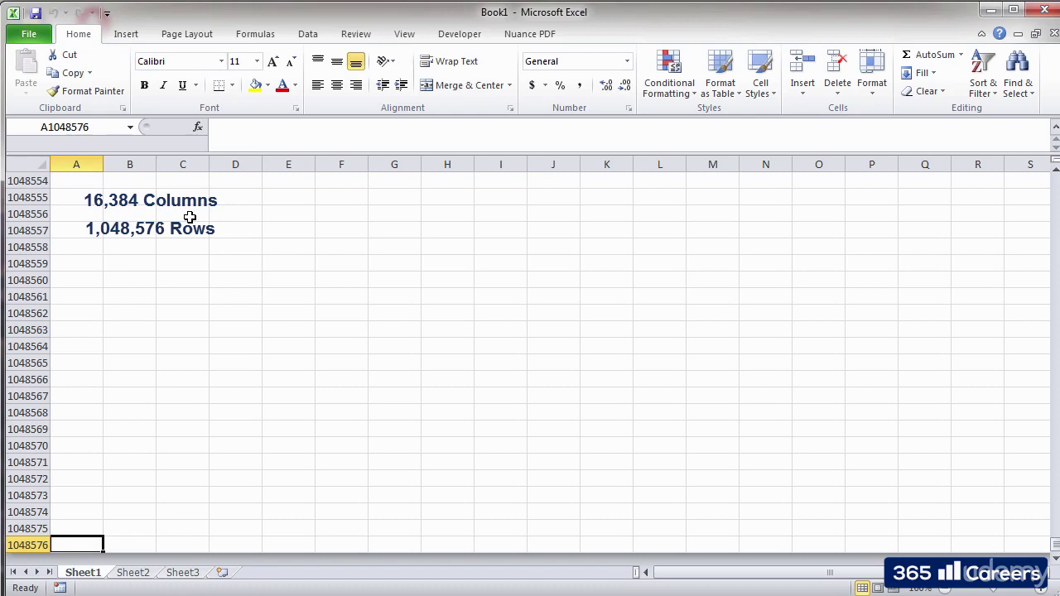
key("ctrl+Home")
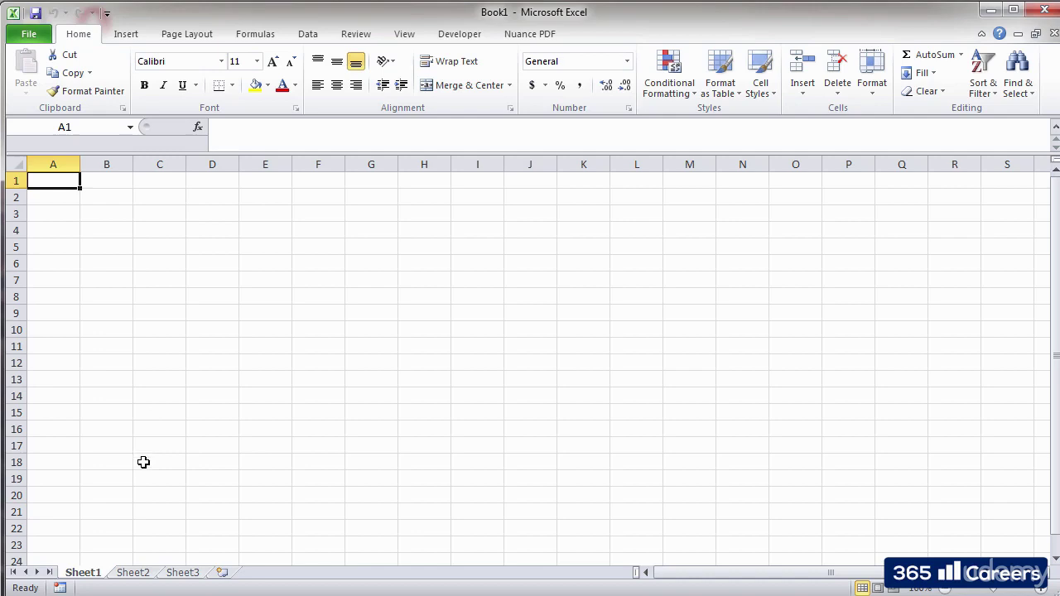
Insert a new worksheet, Sheet4, via the Sheet1 tab menu and select cell F21.
right_click(102, 575)
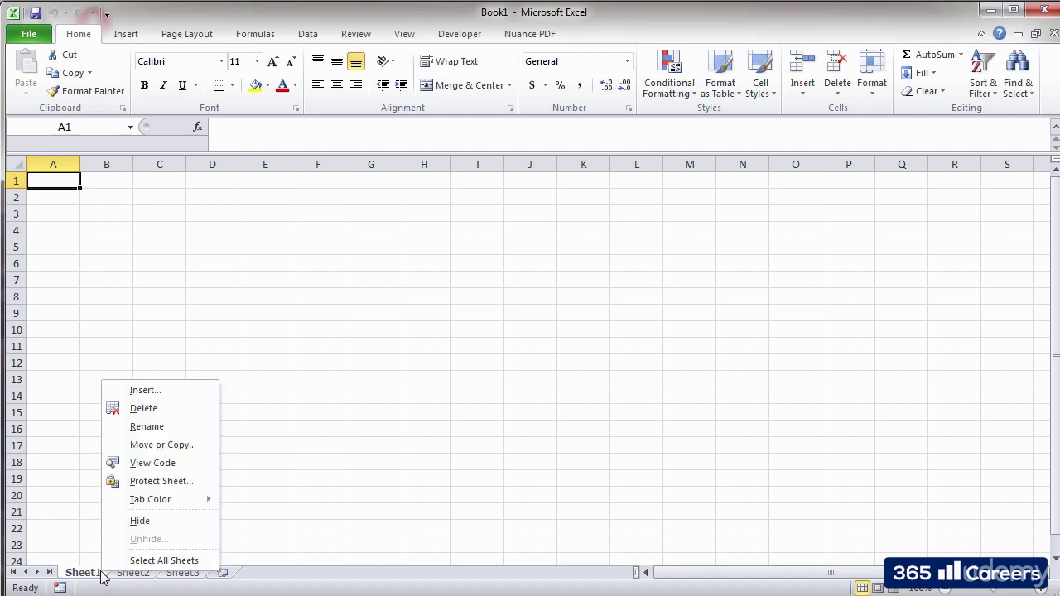
left_click(145, 391)
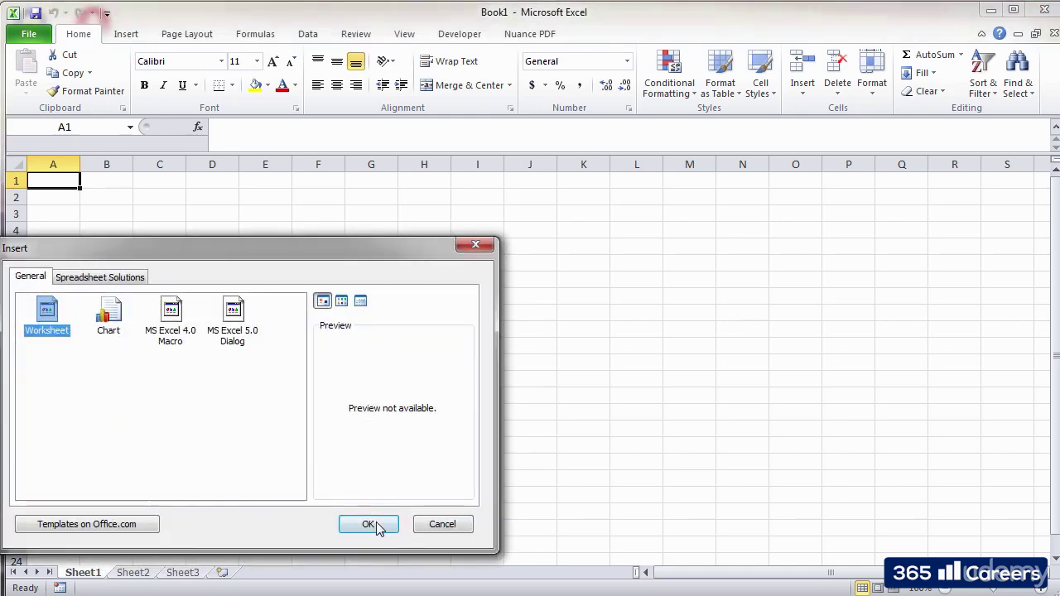
left_click(369, 525)
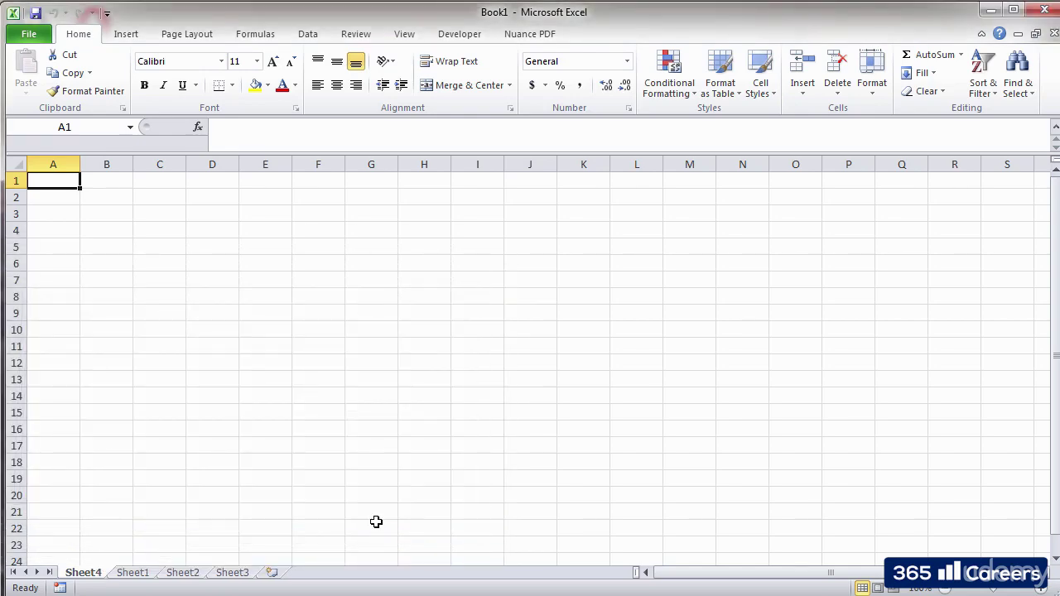
left_click(297, 509)
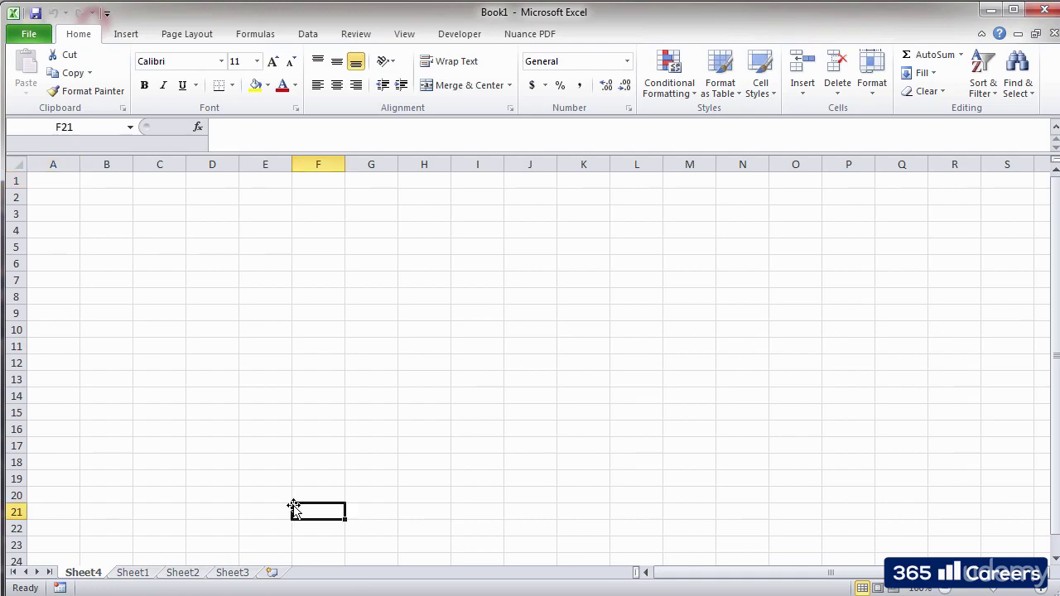
Drag the Sheet1 tab so the sheets are ordered Sheet1, Sheet4, Sheet2, Sheet3.
left_click(149, 576)
left_click_drag(100, 556, 96, 555)
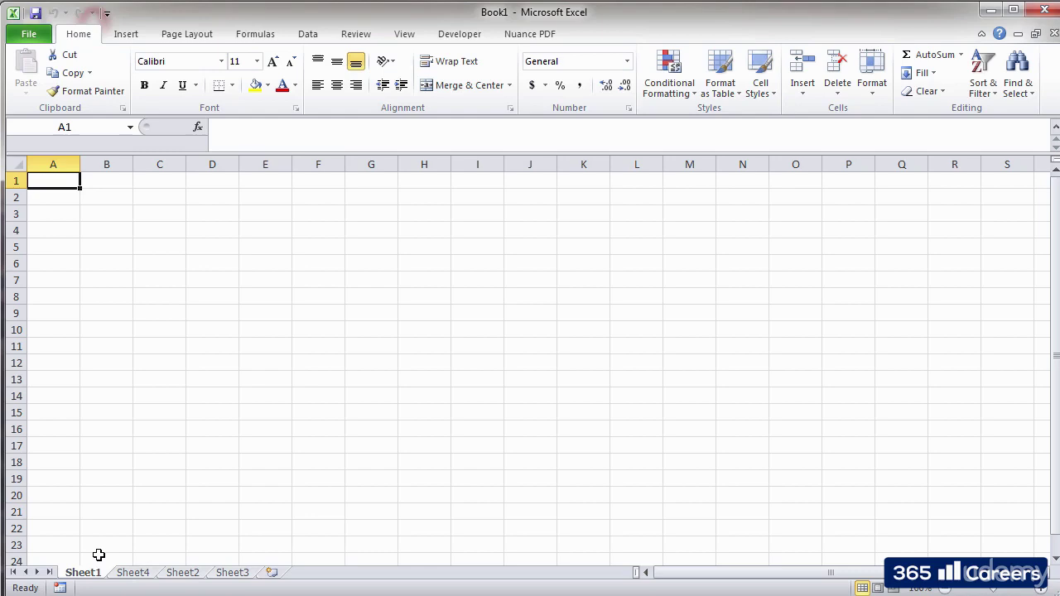
right_click(94, 573)
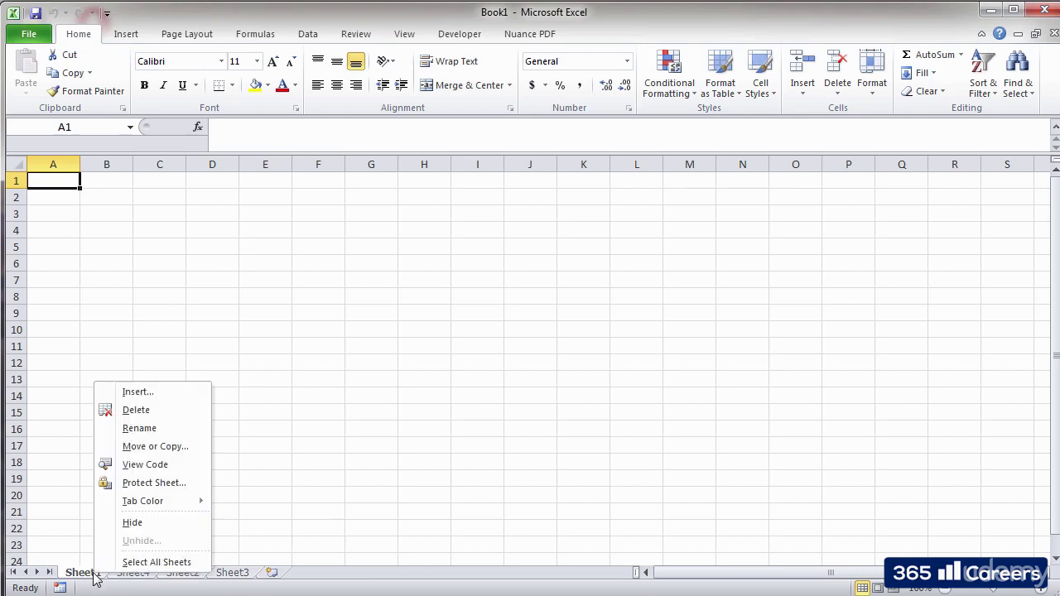
Delete Sheet1, then switch to Sheet2 and select cells E7 and A1.
left_click(161, 418)
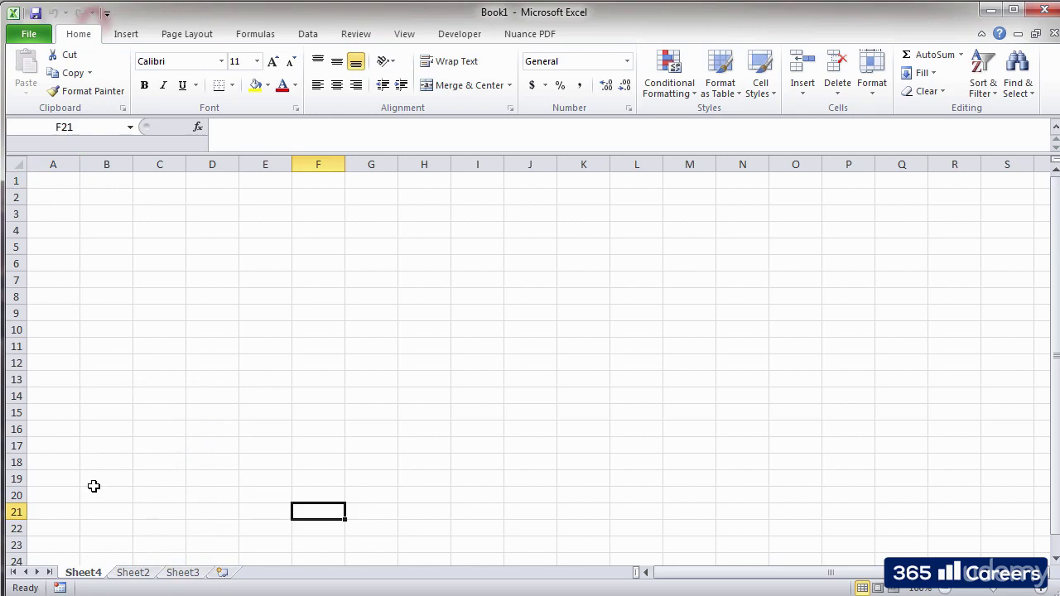
left_click(146, 573)
right_click(146, 574)
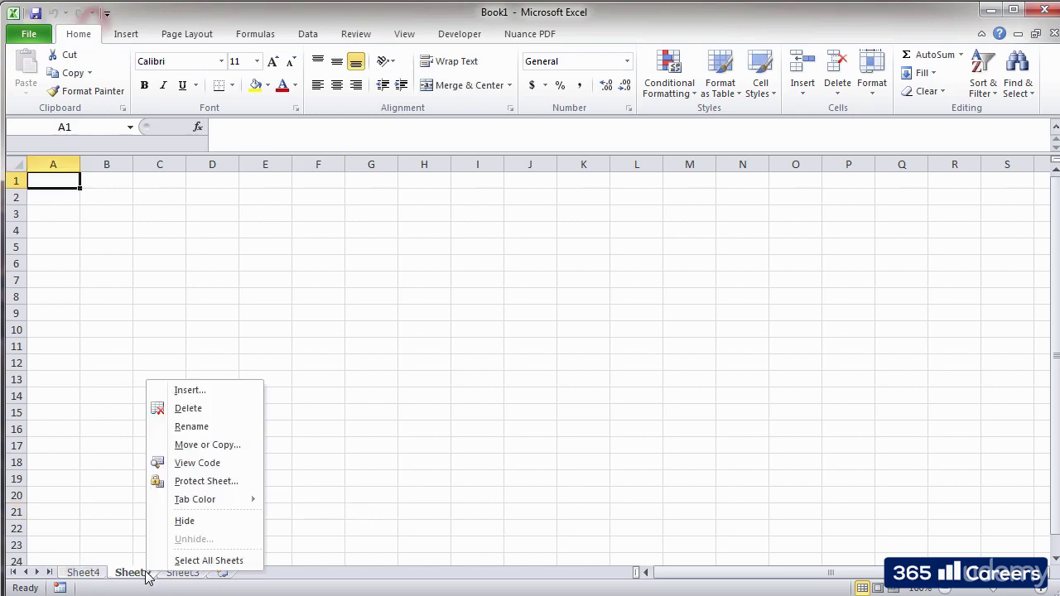
key("Escape")
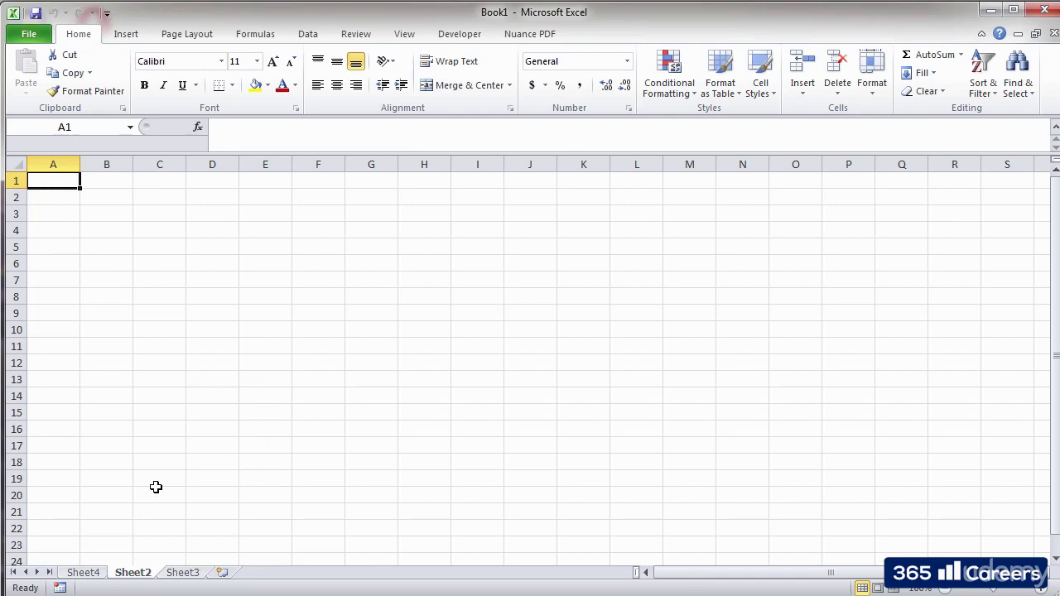
left_click(286, 282)
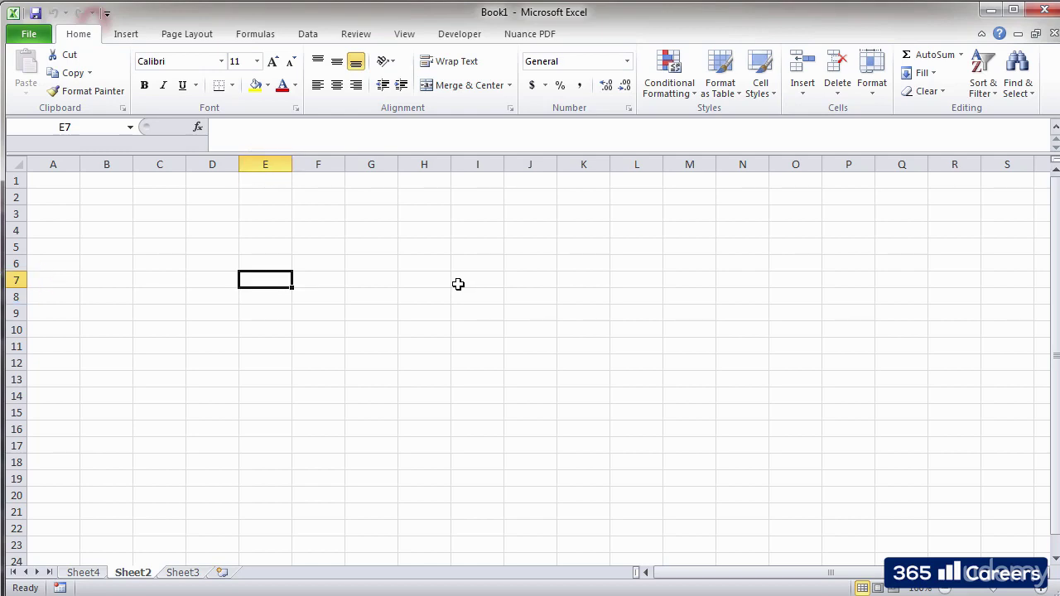
left_click(62, 183)
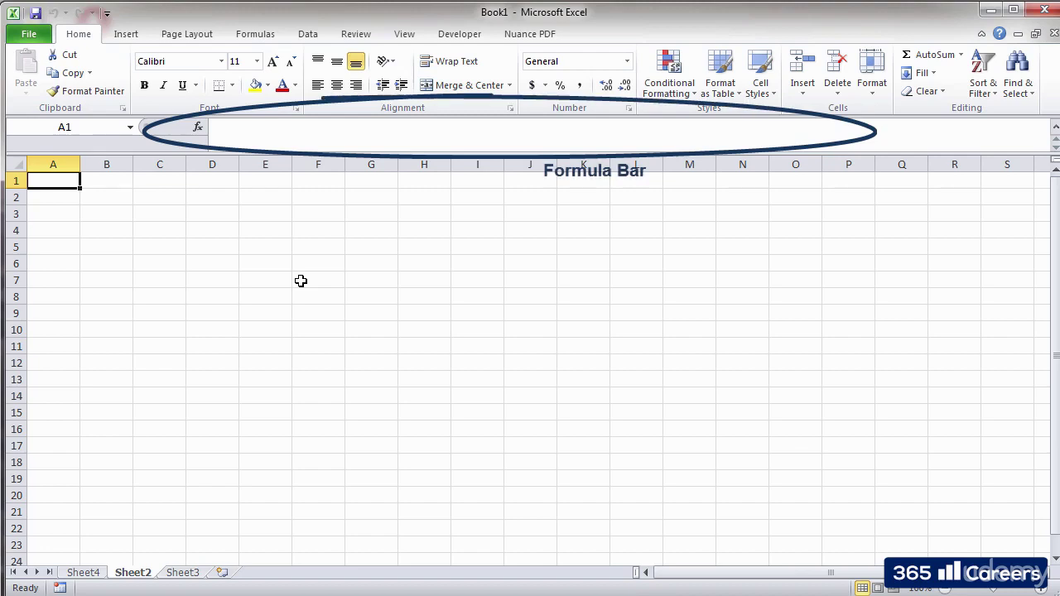
left_click(220, 131)
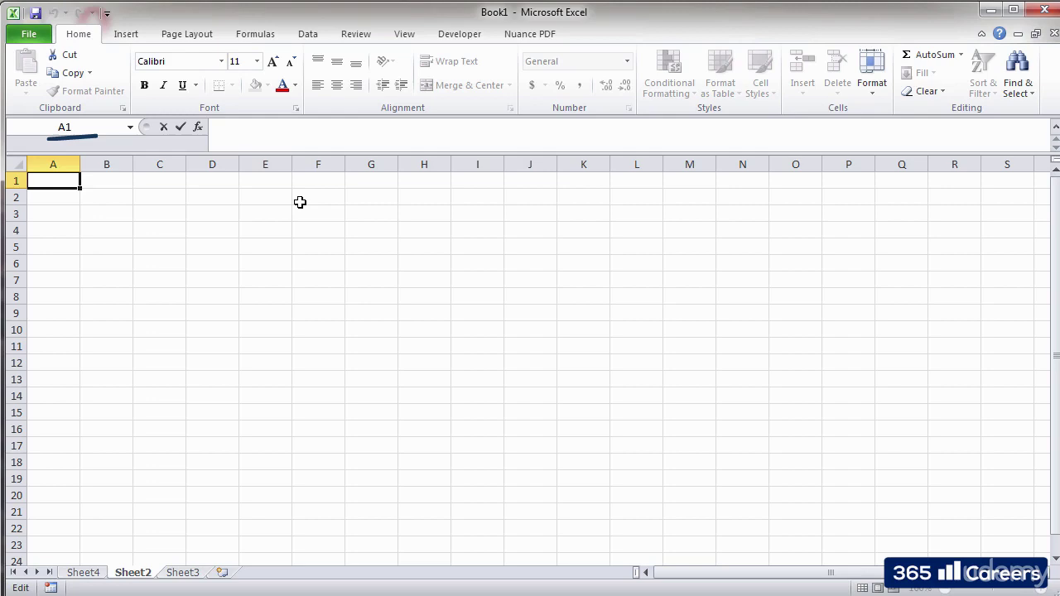
left_click(276, 256)
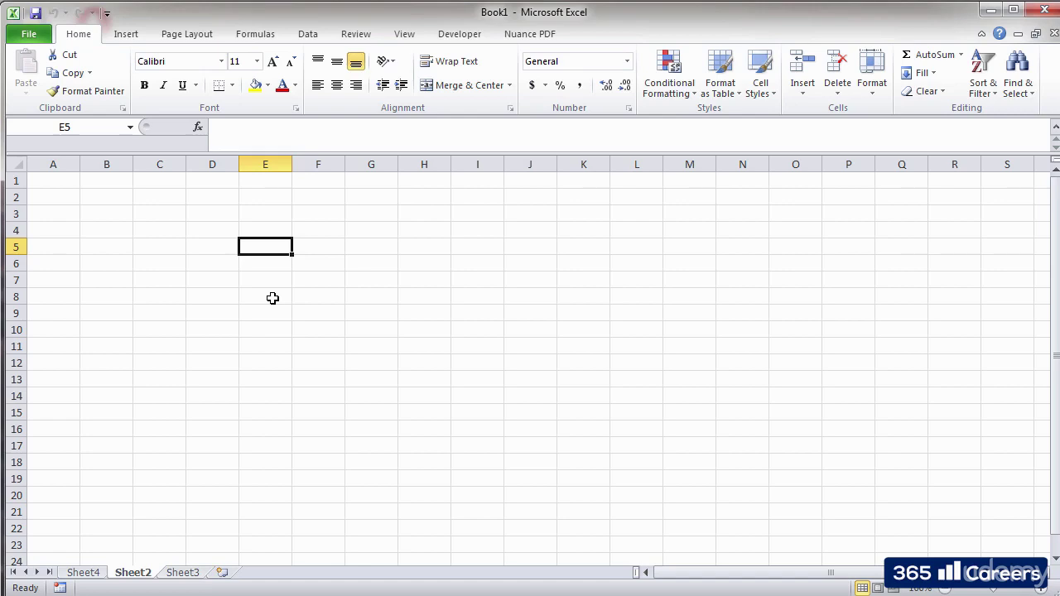
left_click(246, 139)
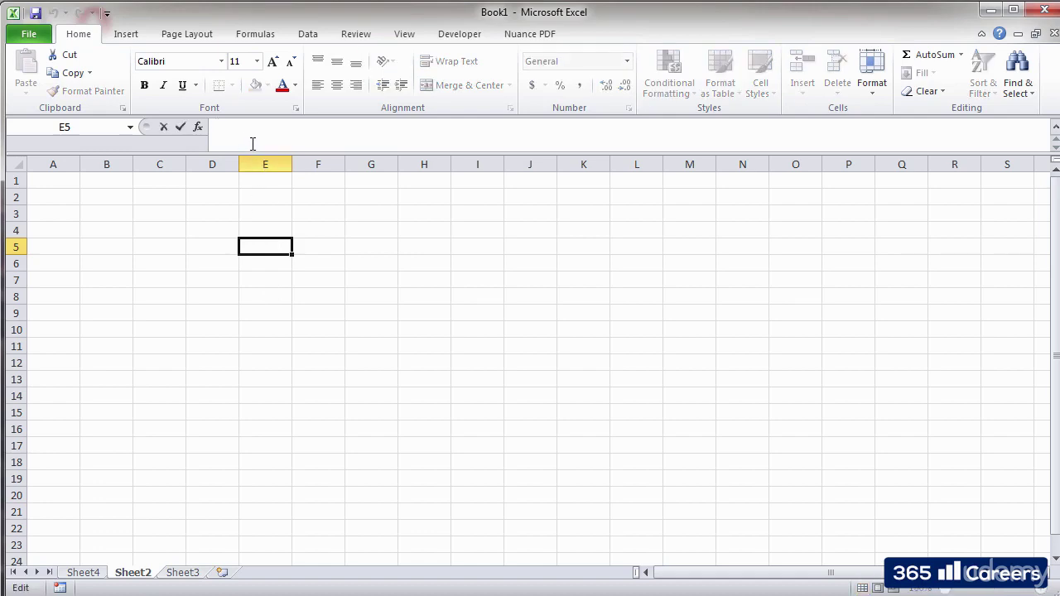
type("12")
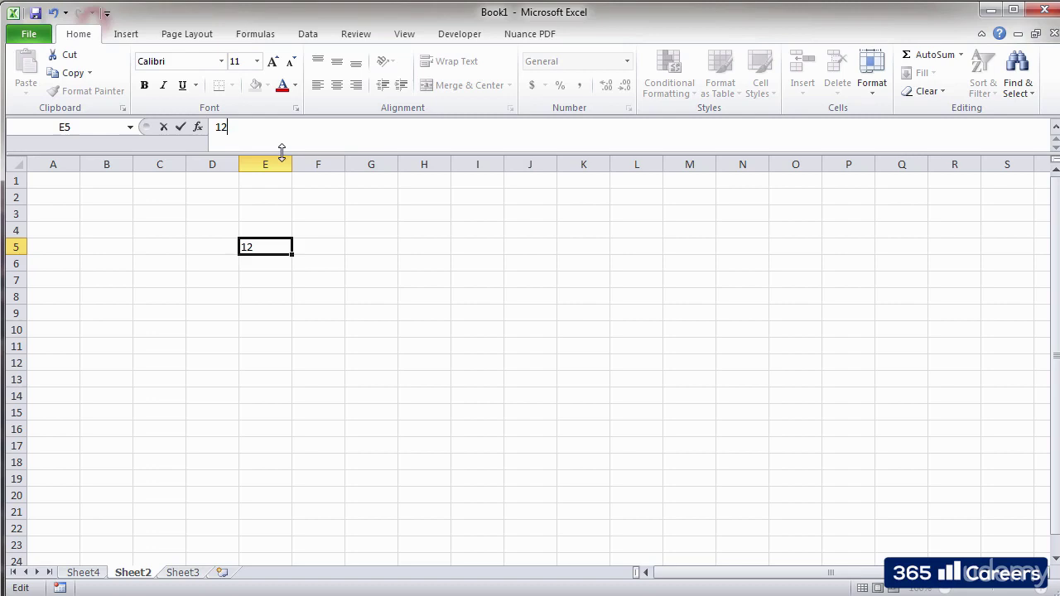
left_click(334, 294)
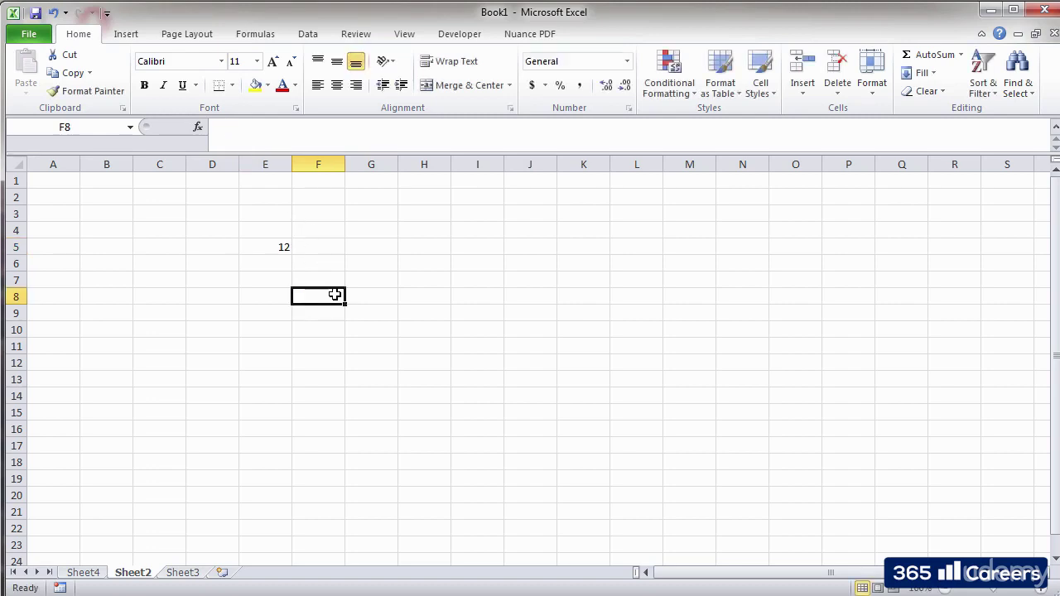
left_click(282, 245)
key("Delete")
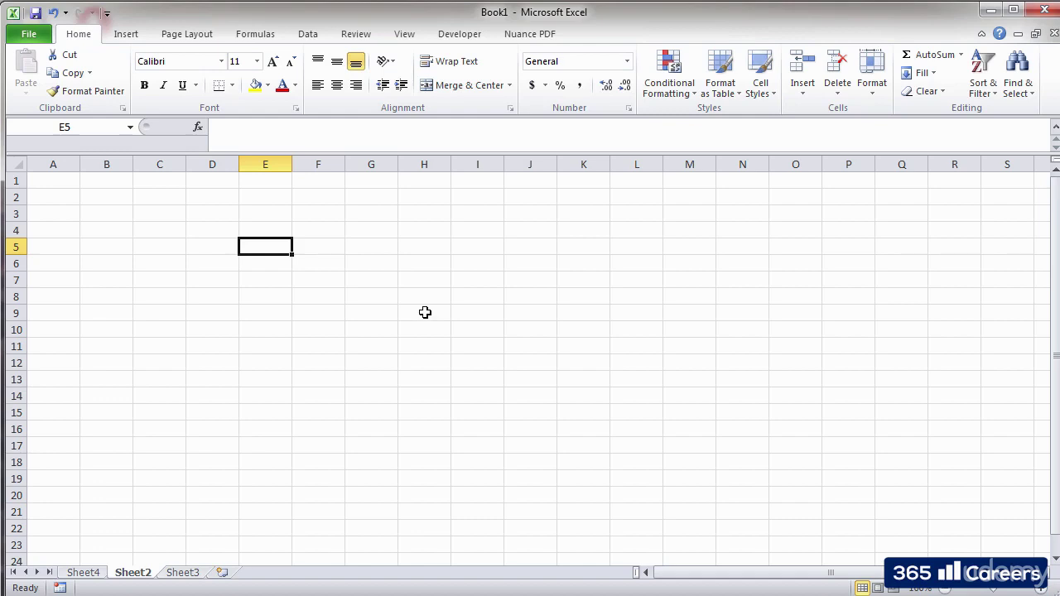
type("+")
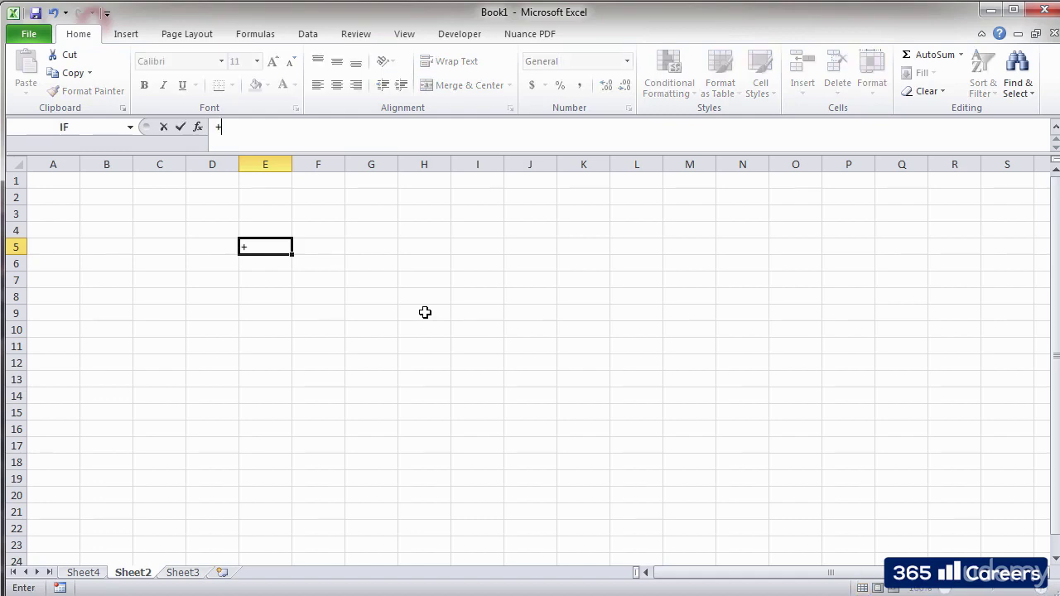
type("SUM")
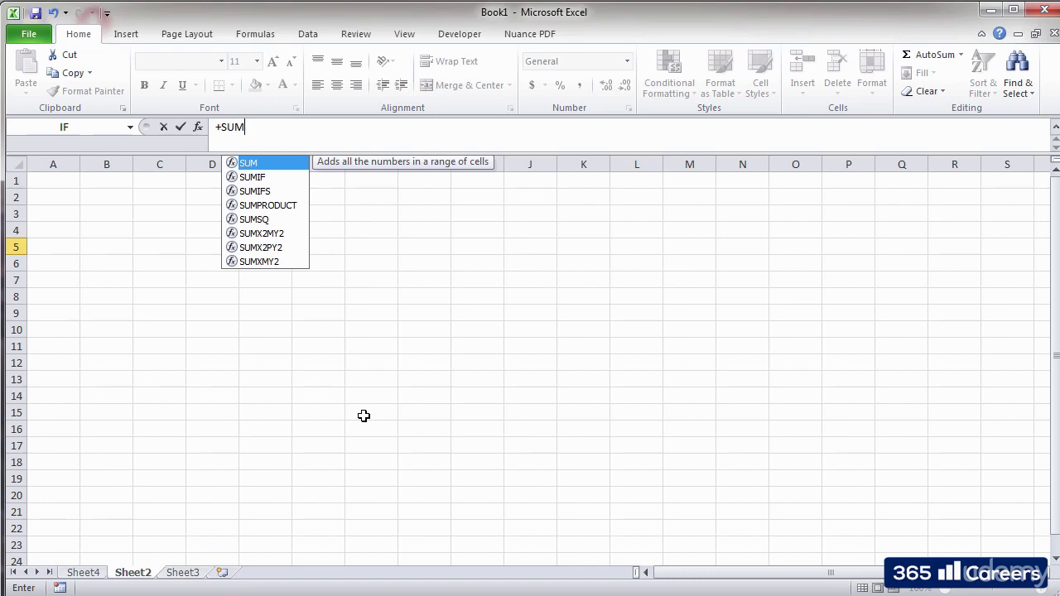
key("Escape")
key("Escape")
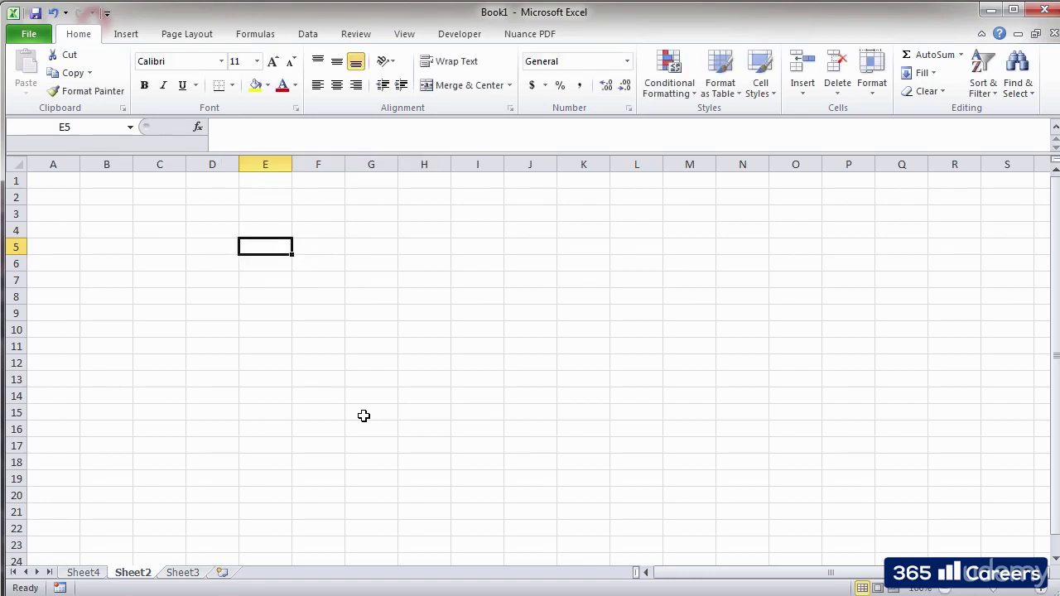